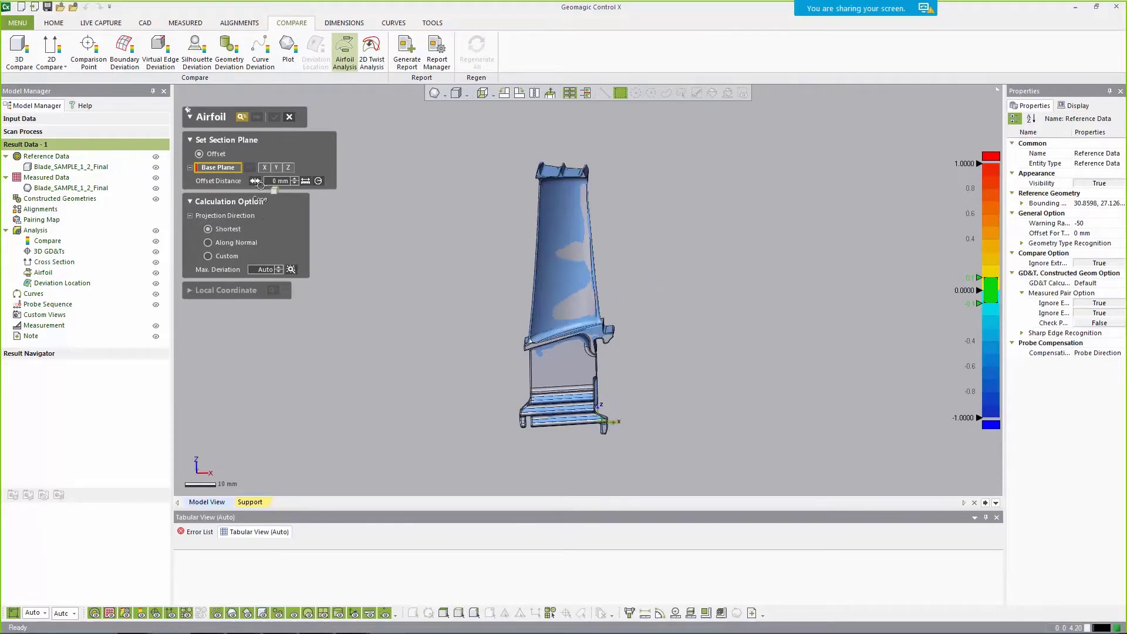
- Define the airfoil analysis section by offsetting the Z base plane 55 mm along the blade
{"action": "left_click", "coordinate": [288, 167]}
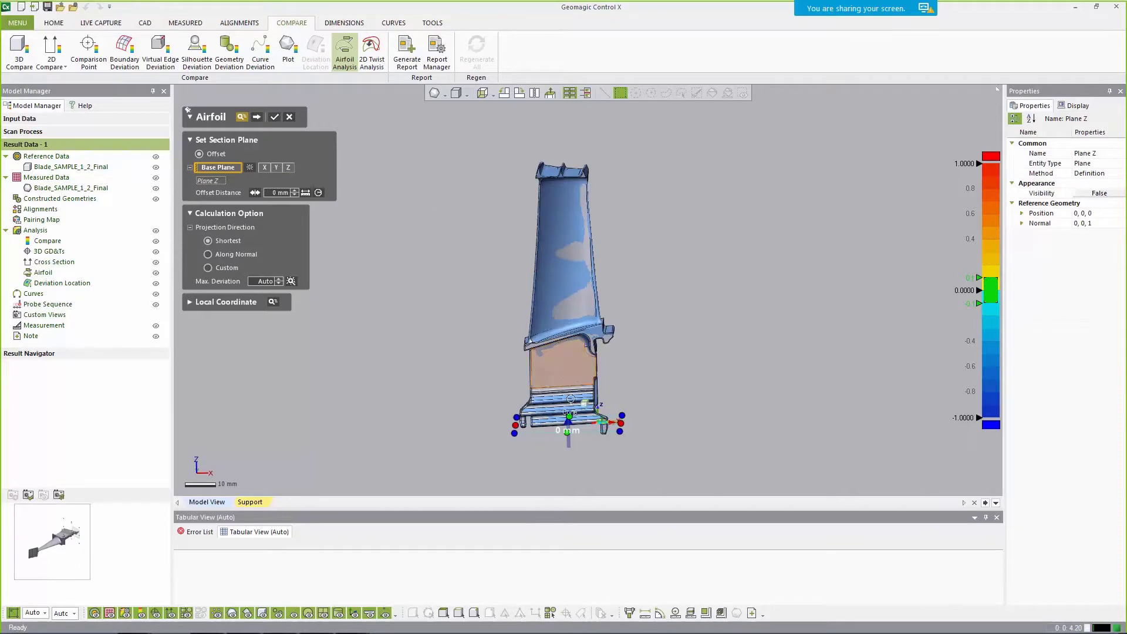
{"action": "left_click_drag", "start_coordinate": [539, 288], "coordinate": [563, 304]}
{"action": "mouse_move", "coordinate": [564, 249]}
{"action": "left_mouse_down"}
{"action": "mouse_move", "coordinate": [564, 291]}
{"action": "mouse_move", "coordinate": [564, 253]}
{"action": "left_mouse_up"}
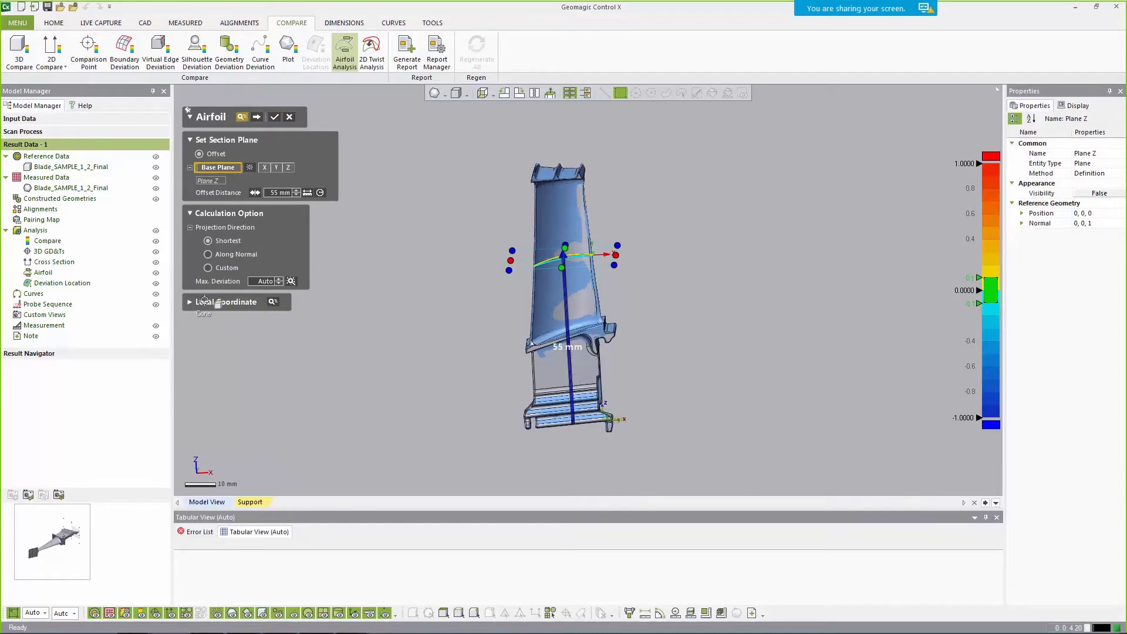
{"action": "left_click", "coordinate": [218, 302]}
{"action": "left_click", "coordinate": [219, 301]}
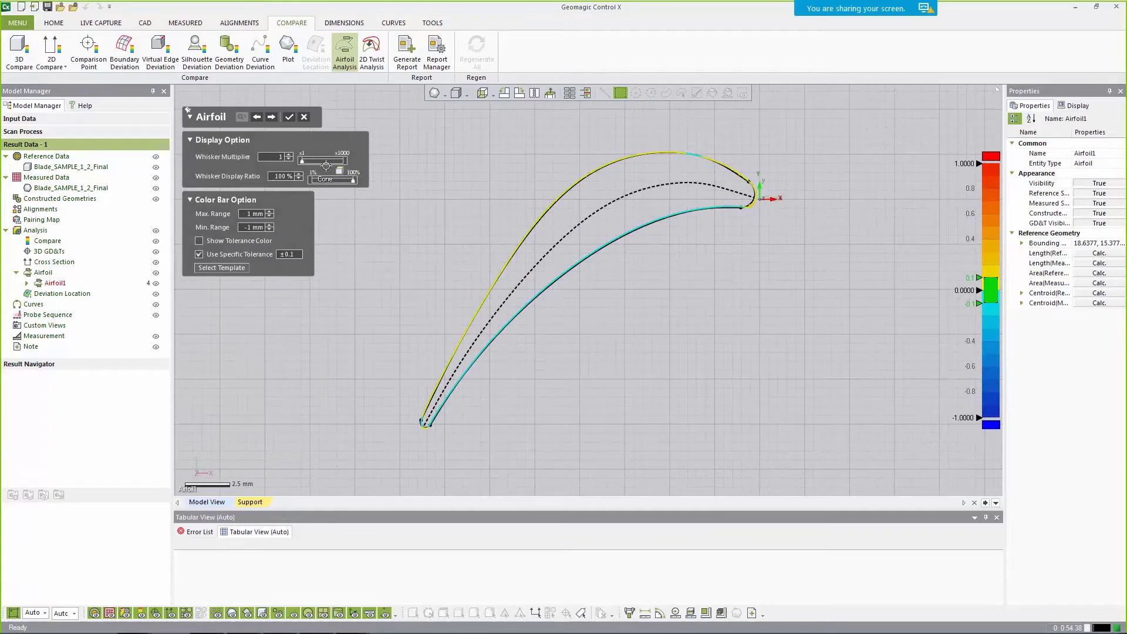
- Set the airfoil's whisker multiplier to 3 and its leading edge direction to +X
{"action": "left_click_drag", "start_coordinate": [302, 161], "coordinate": [305, 161]}
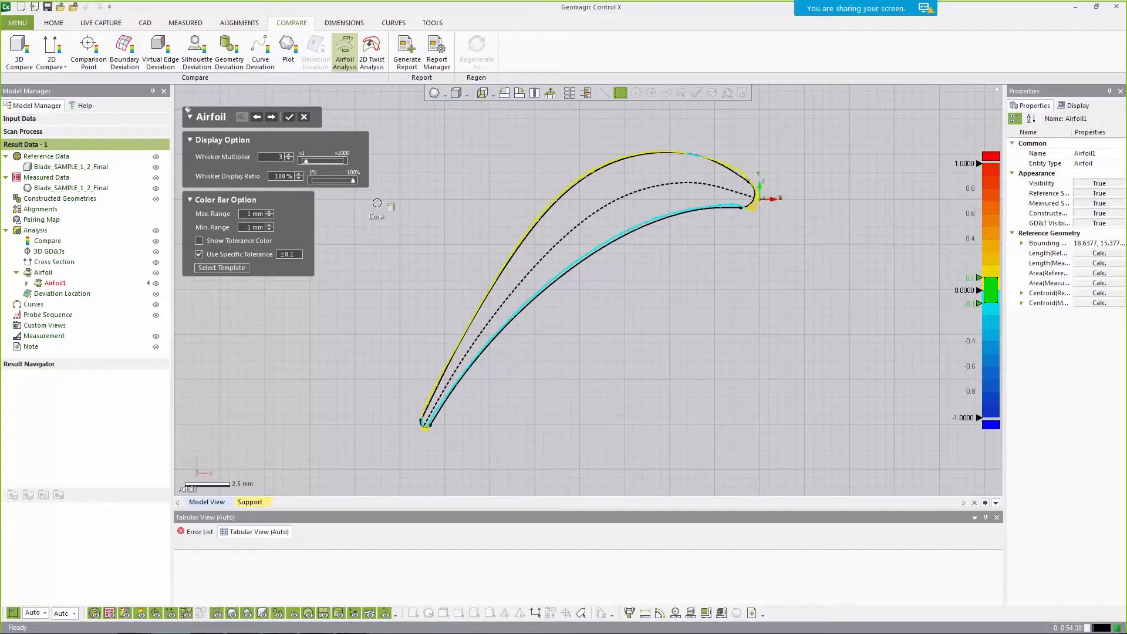
{"action": "left_click", "coordinate": [271, 117]}
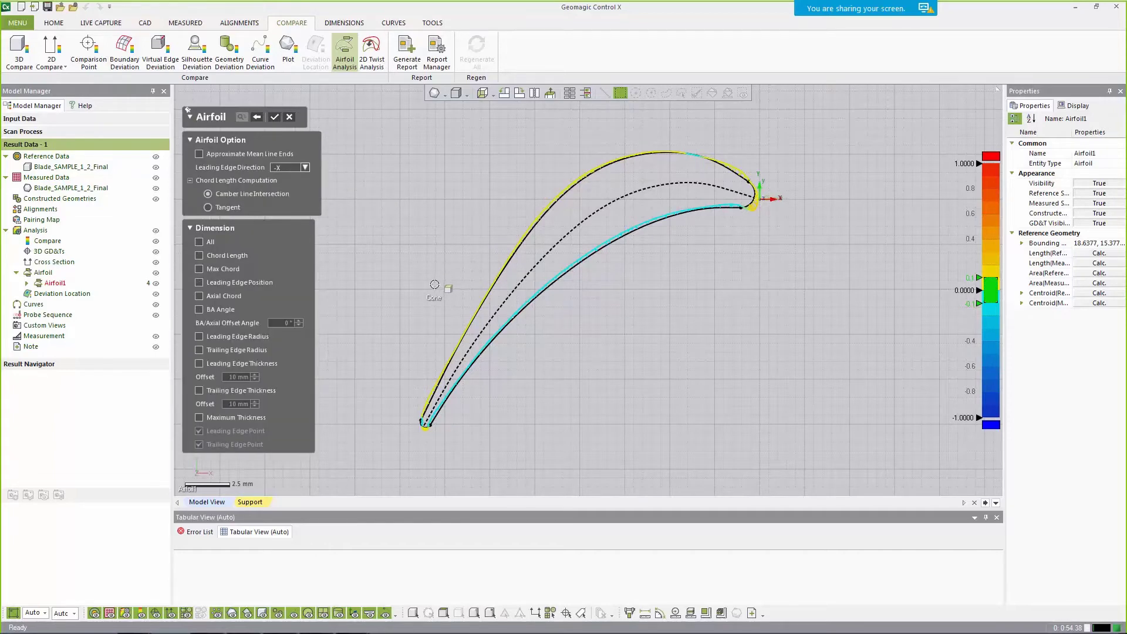
{"action": "left_click", "coordinate": [287, 165]}
{"action": "left_click", "coordinate": [277, 179]}
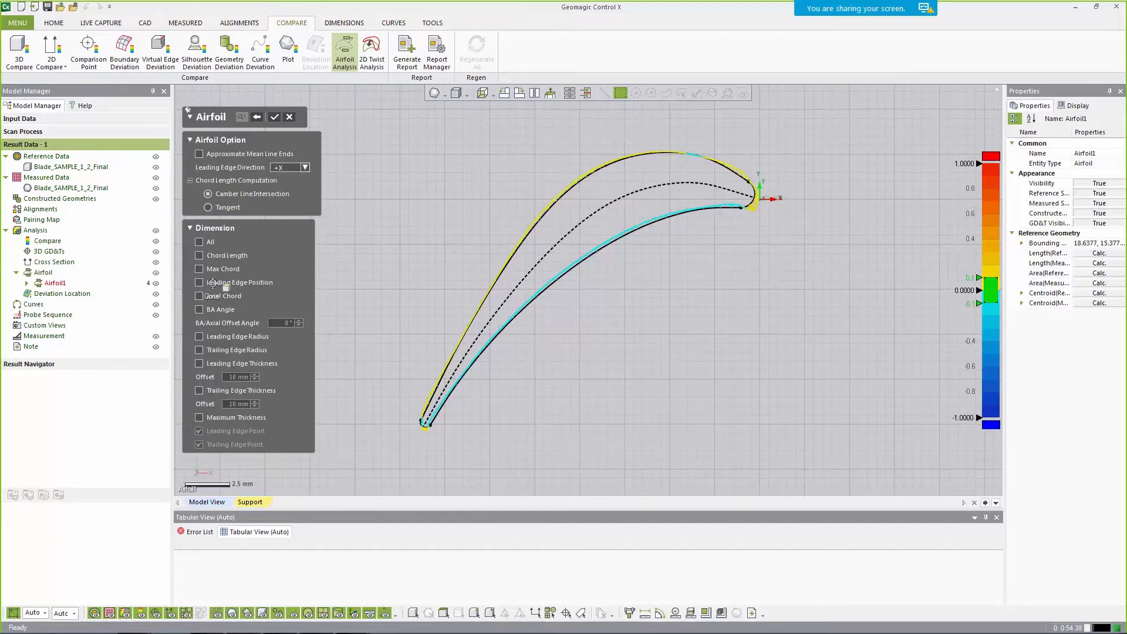
- Add chord length, axial chord, leading edge radius and trailing edge radius dimensions, placing the chord length and axial chord clear of the profile
{"action": "left_click", "coordinate": [200, 255]}
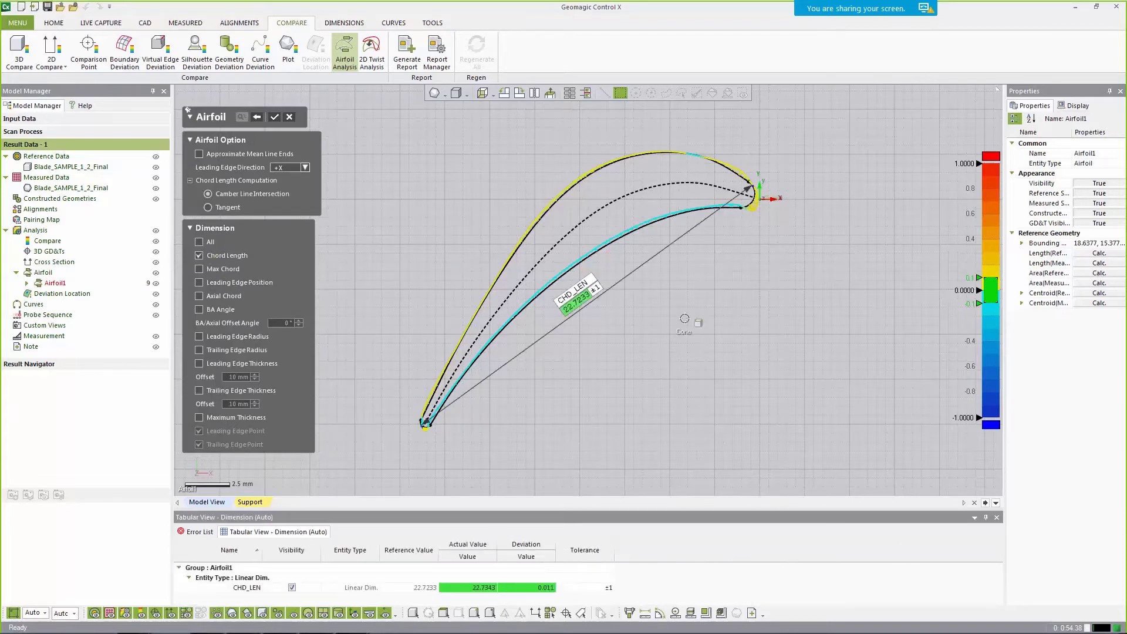
{"action": "left_click", "coordinate": [613, 348]}
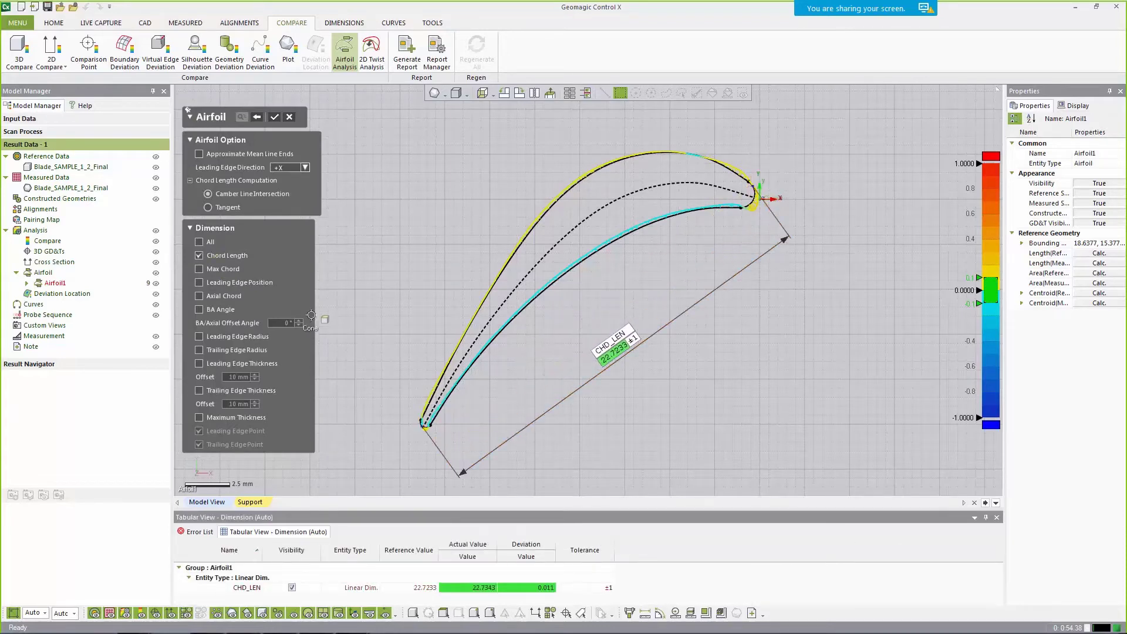
{"action": "left_click", "coordinate": [199, 295]}
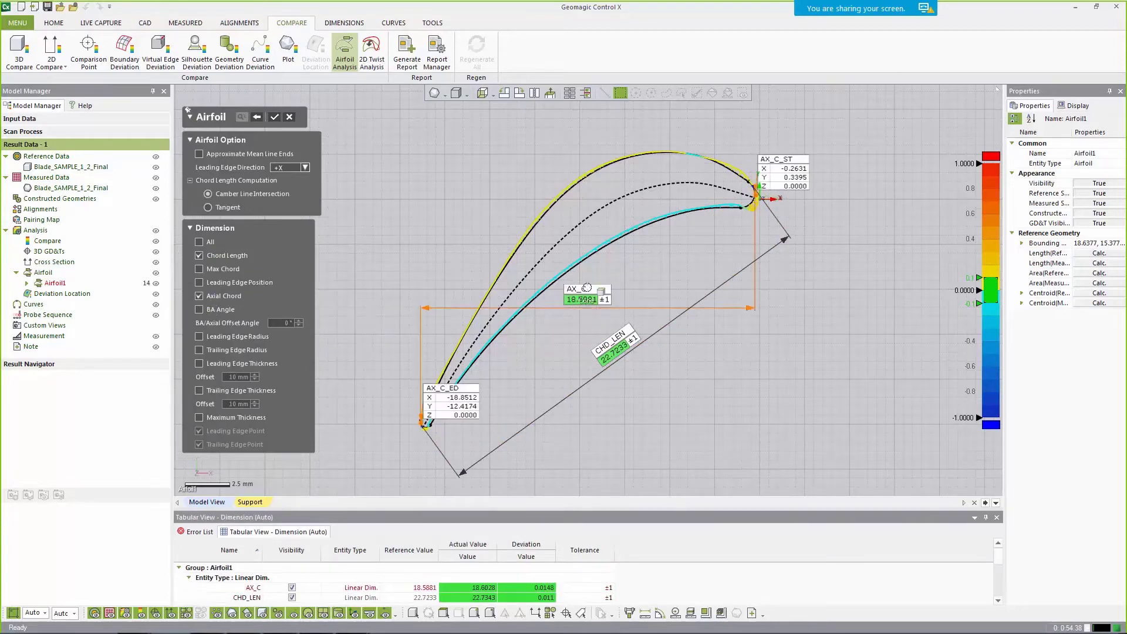
{"action": "left_click", "coordinate": [222, 339]}
{"action": "left_click", "coordinate": [226, 351]}
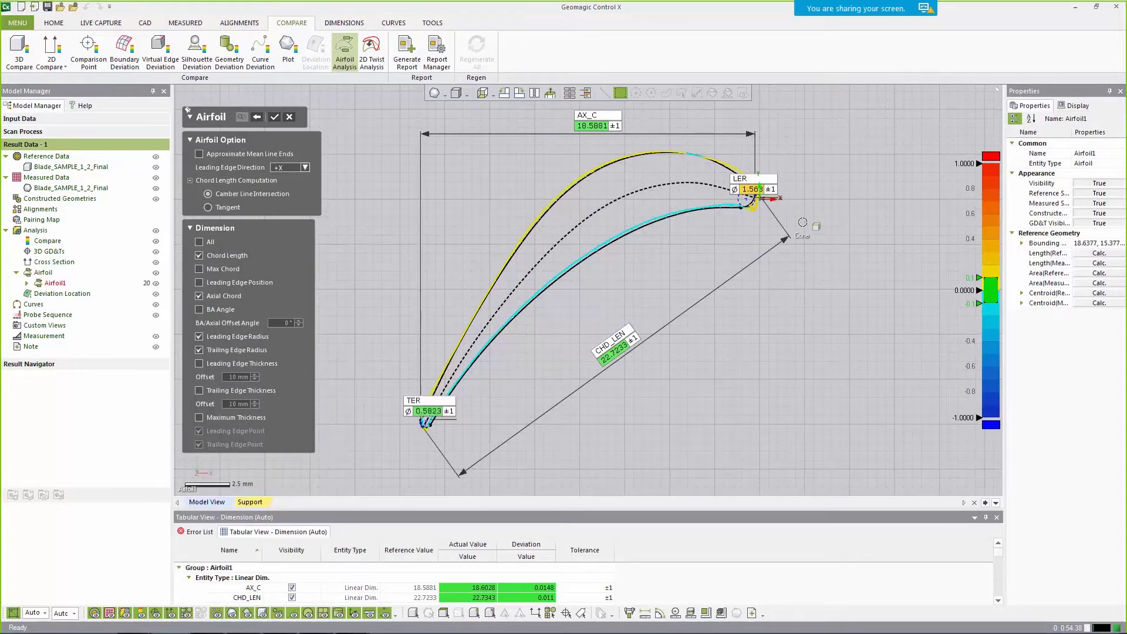
- Move the leading and trailing edge radius callouts away from the profile and accept the airfoil analysis
{"action": "left_click_drag", "start_coordinate": [754, 187], "coordinate": [815, 153]}
{"action": "left_click_drag", "start_coordinate": [434, 401], "coordinate": [377, 382]}
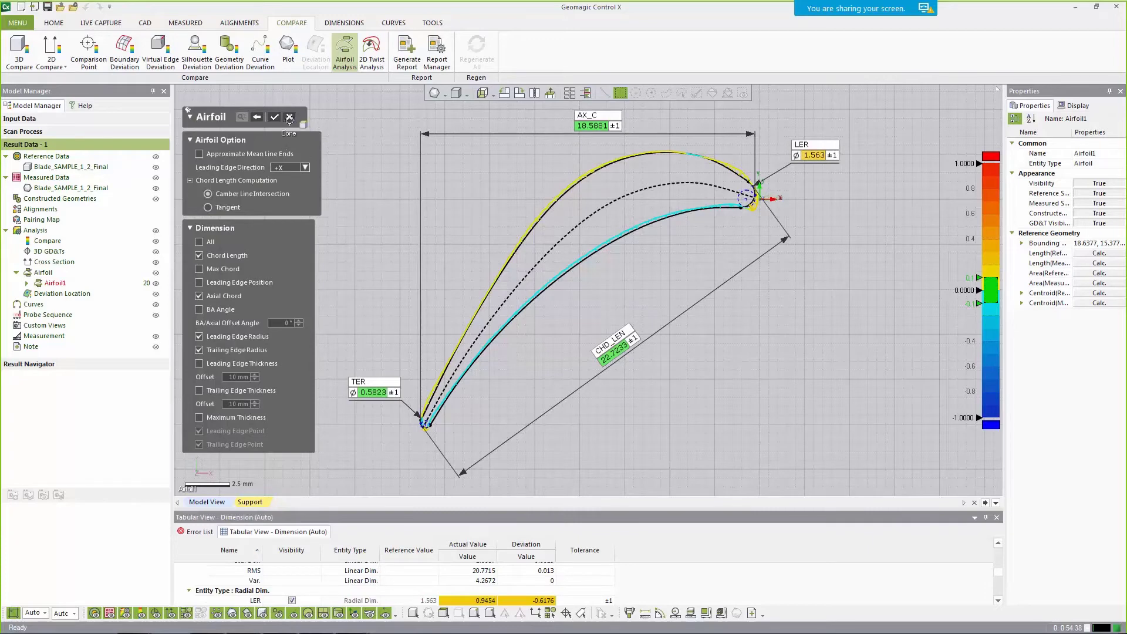
{"action": "left_click", "coordinate": [276, 116]}
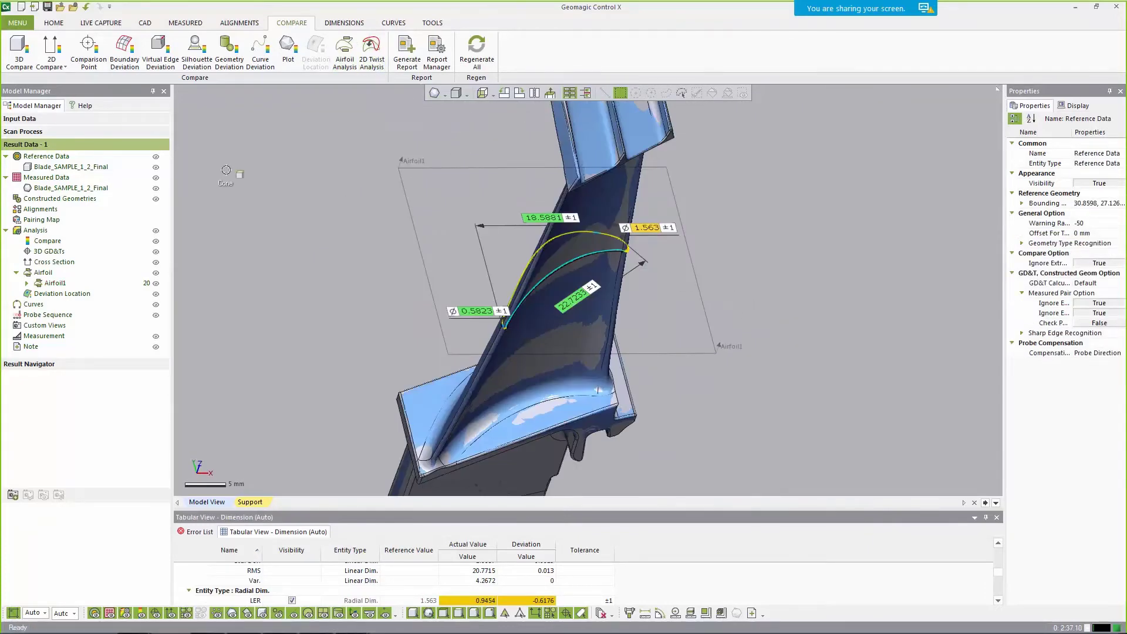
- Hide Airfoil1 and set up a 2D Twist analysis with its section offset 55 mm from the Z base plane
{"action": "left_click", "coordinate": [156, 283]}
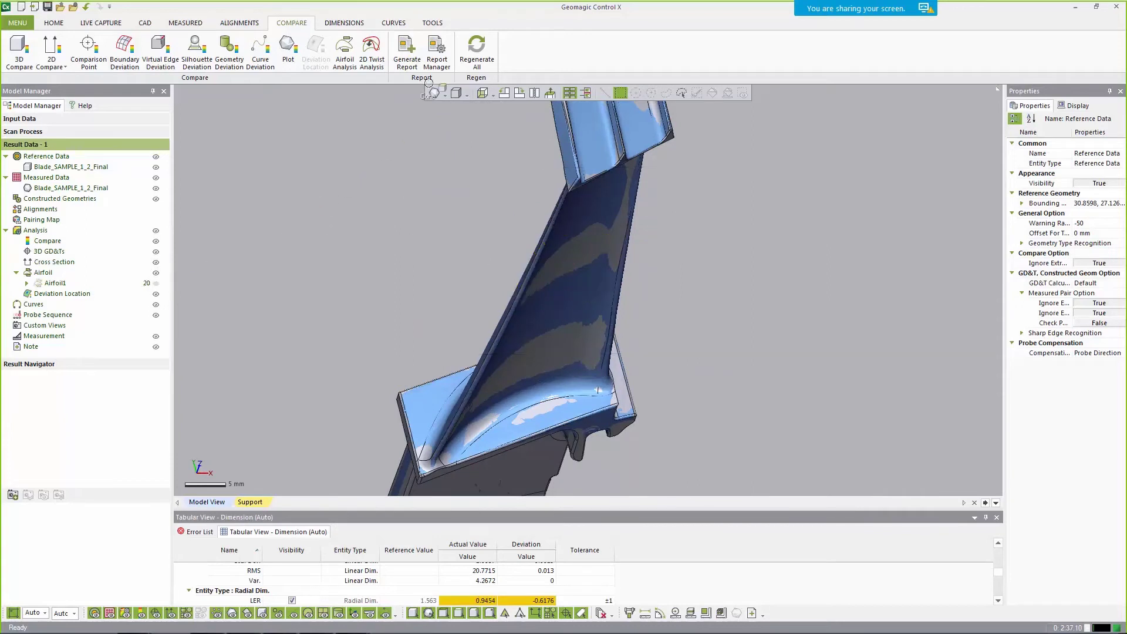
{"action": "left_click", "coordinate": [371, 52]}
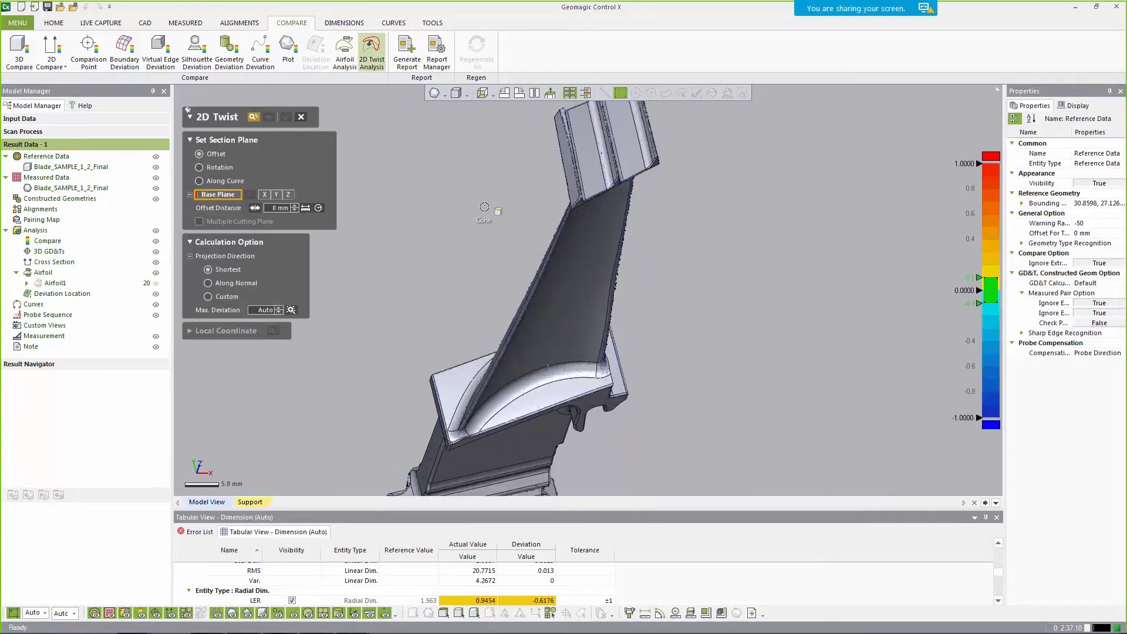
{"action": "left_click", "coordinate": [288, 195]}
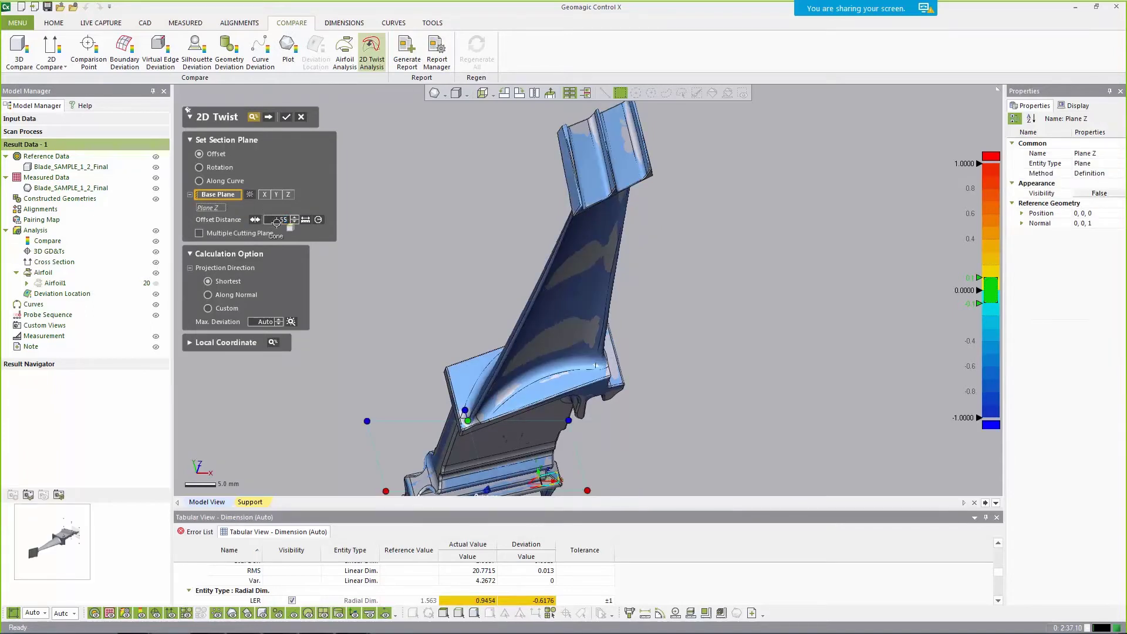
{"action": "left_click", "coordinate": [277, 219]}
{"action": "type", "text": "55"}
{"action": "key", "text": "Return"}
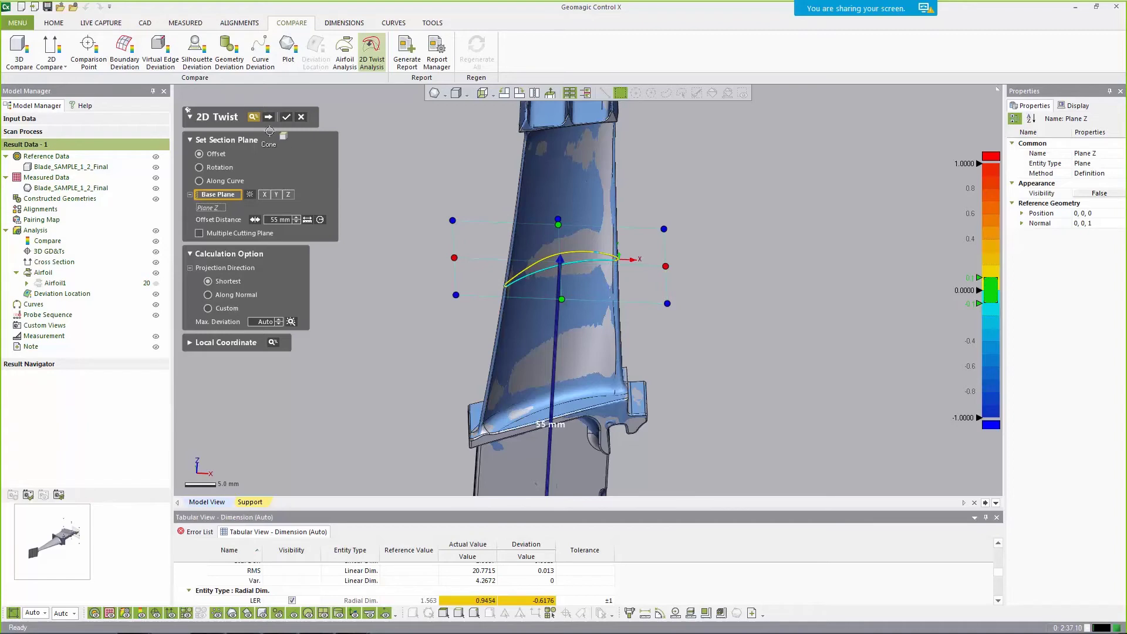
- Compute the 2D twist section, turn off the tolerance color display and accept the analysis
{"action": "left_click", "coordinate": [268, 116]}
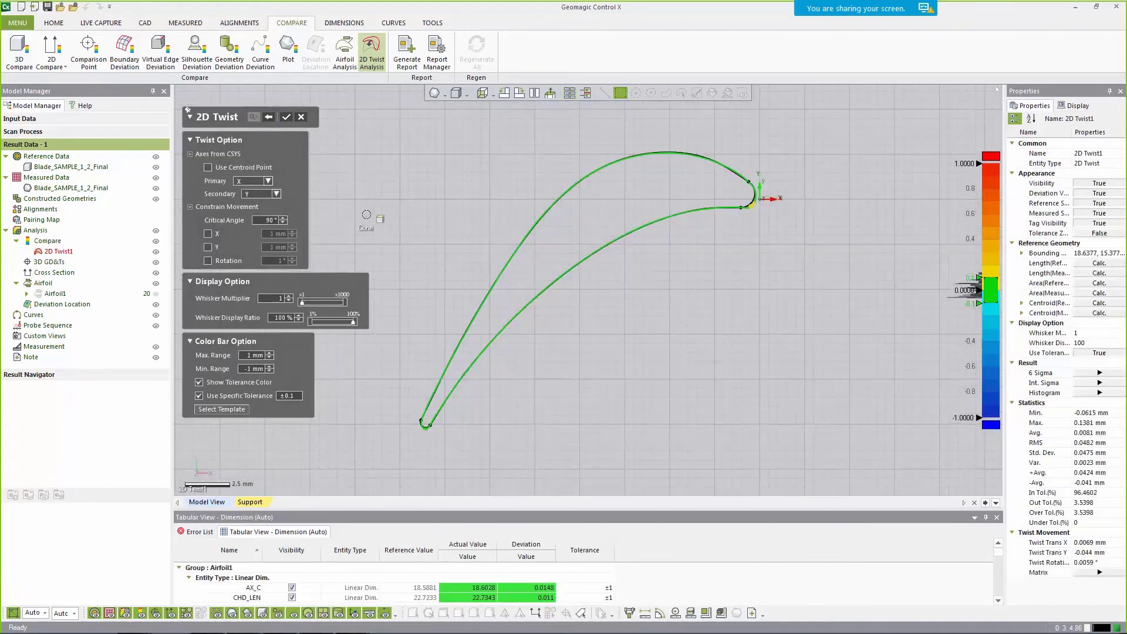
{"action": "left_click", "coordinate": [231, 382]}
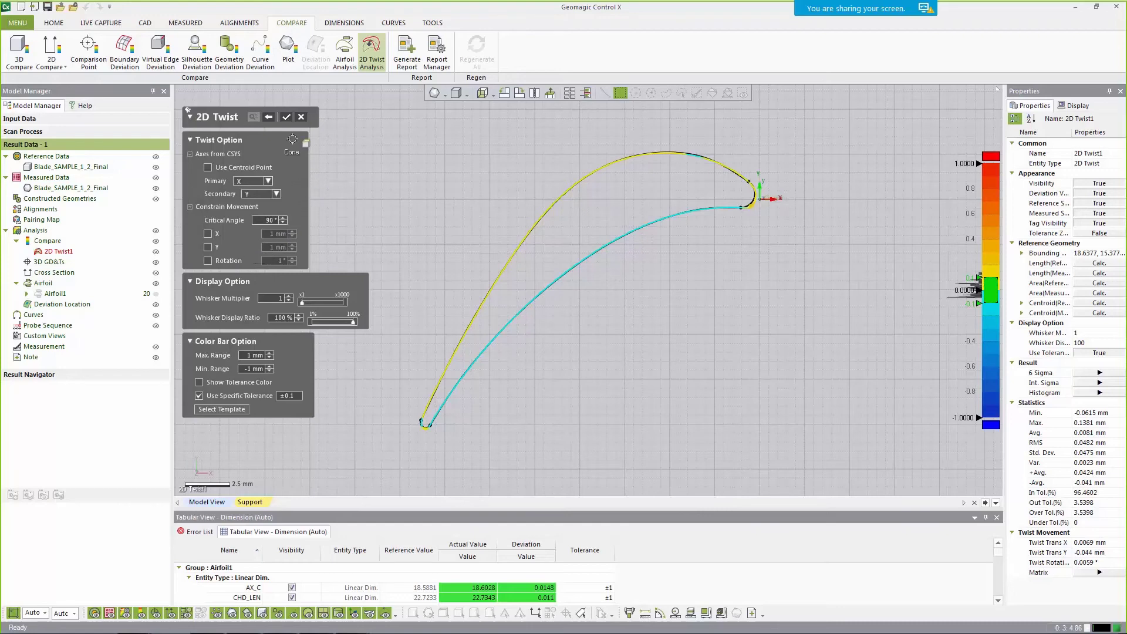
{"action": "left_click", "coordinate": [287, 118]}
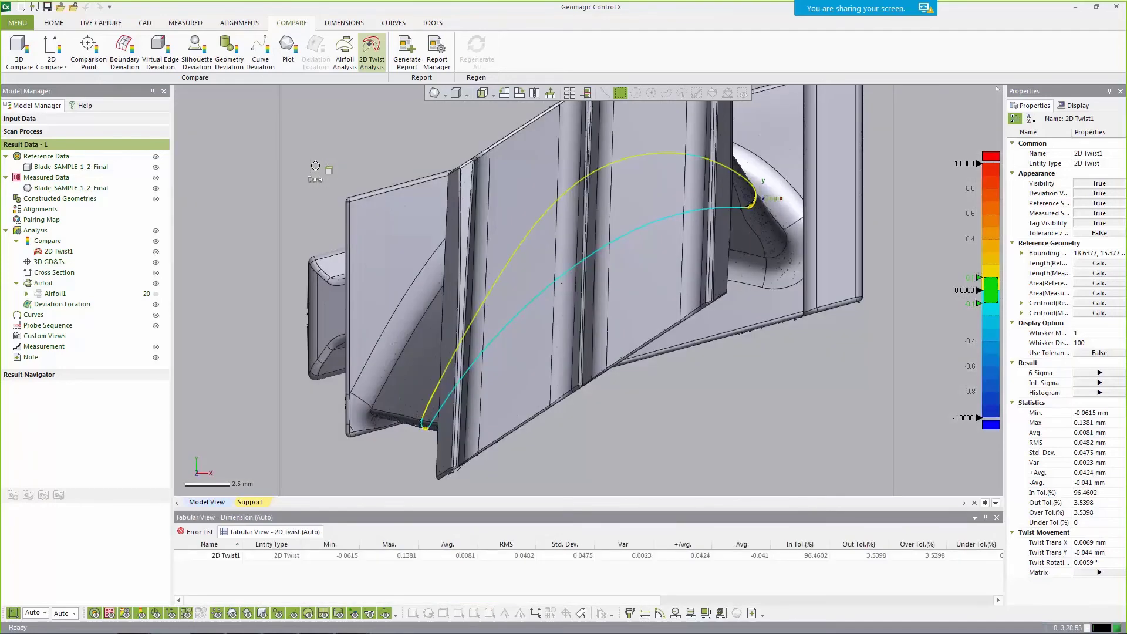
- Examine the 2D Twist1 results in the table, including the twist translations, rotation and transformation matrix
{"action": "left_click", "coordinate": [59, 251]}
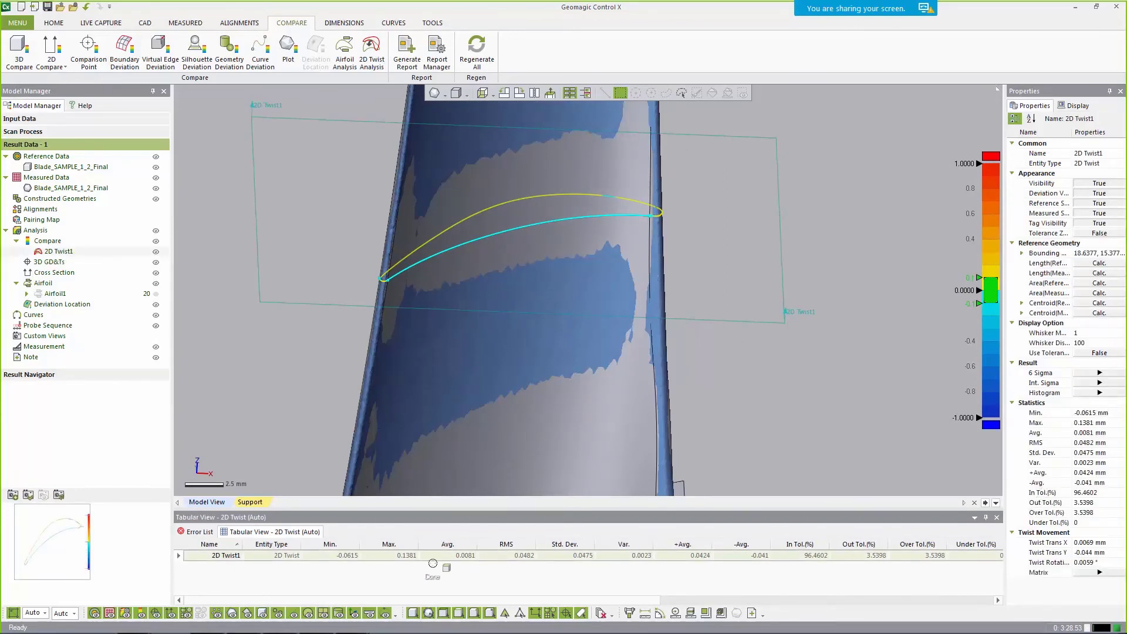
{"action": "left_click_drag", "start_coordinate": [401, 600], "coordinate": [770, 607]}
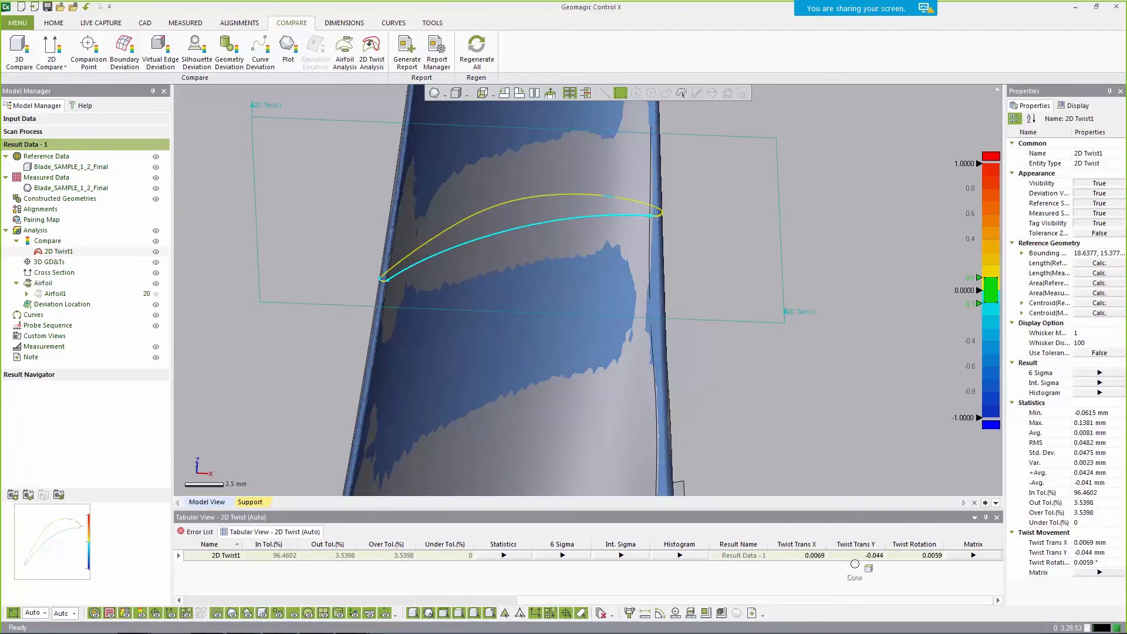
{"action": "left_click", "coordinate": [979, 556]}
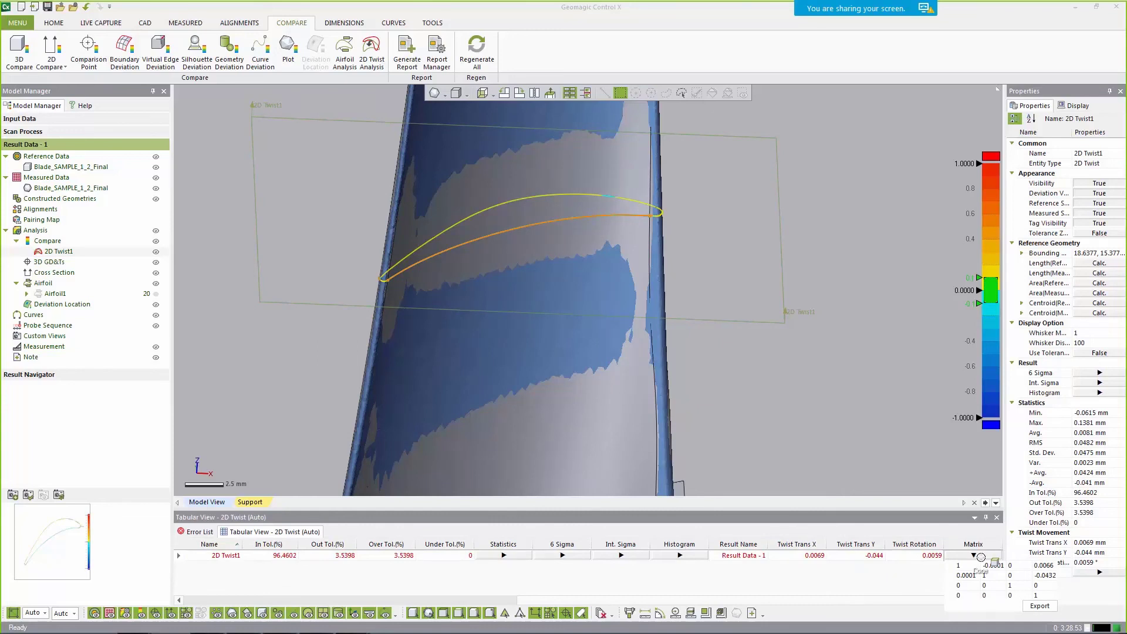
{"action": "left_click", "coordinate": [814, 427]}
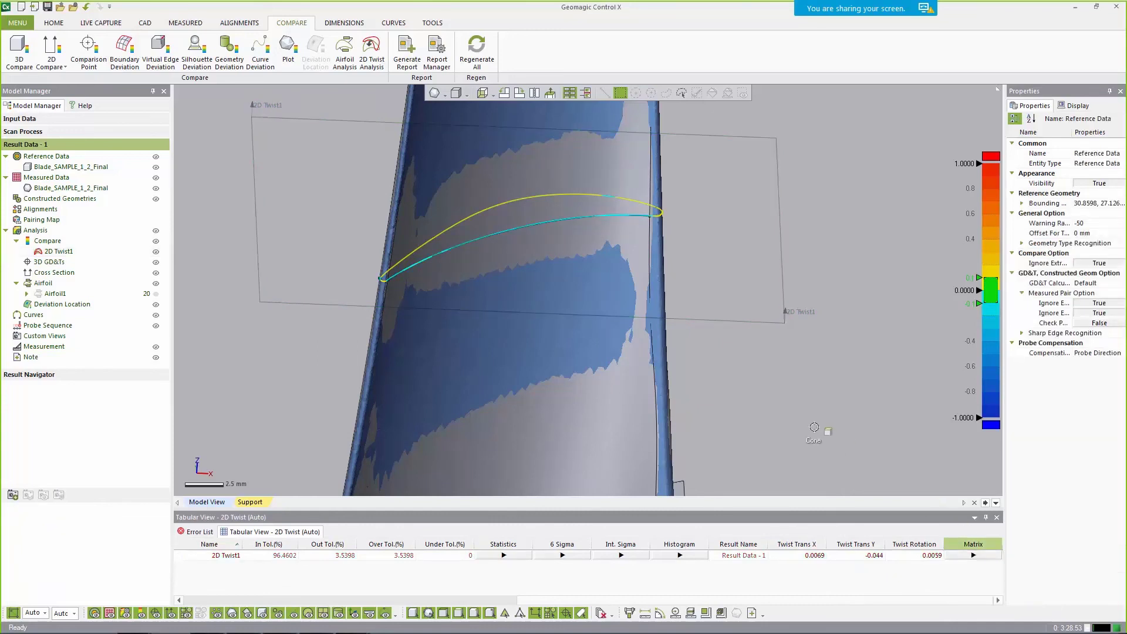